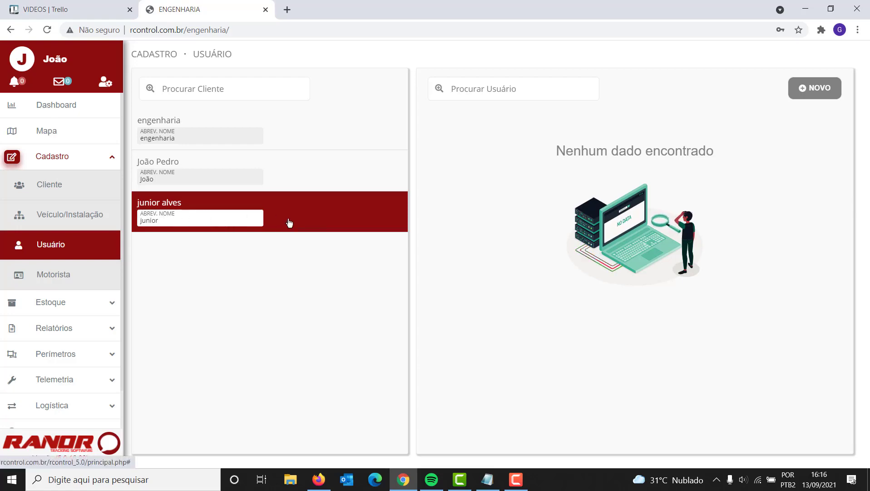
# Open a blank Cadastrar Usuário form for the selected client using NOVO
pyautogui.click(806, 93)
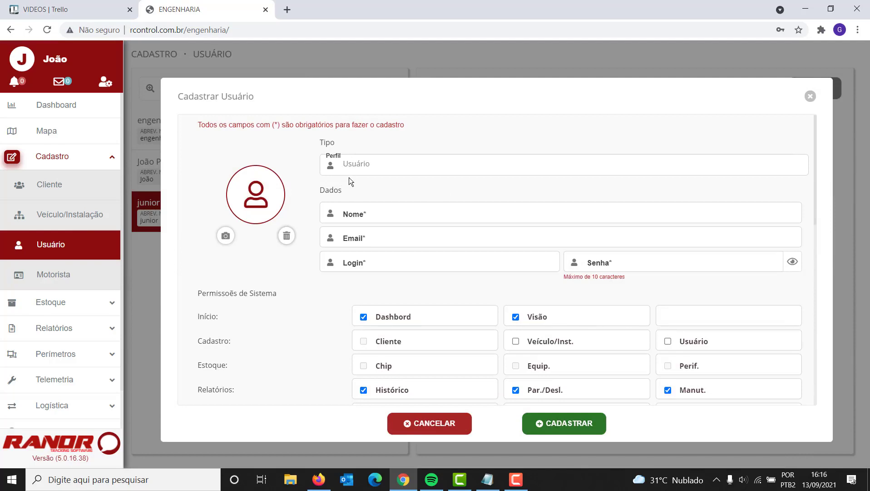
# Try the Usuário profile, then set Perfil to Operador so every permission is ticked
pyautogui.click(354, 165)
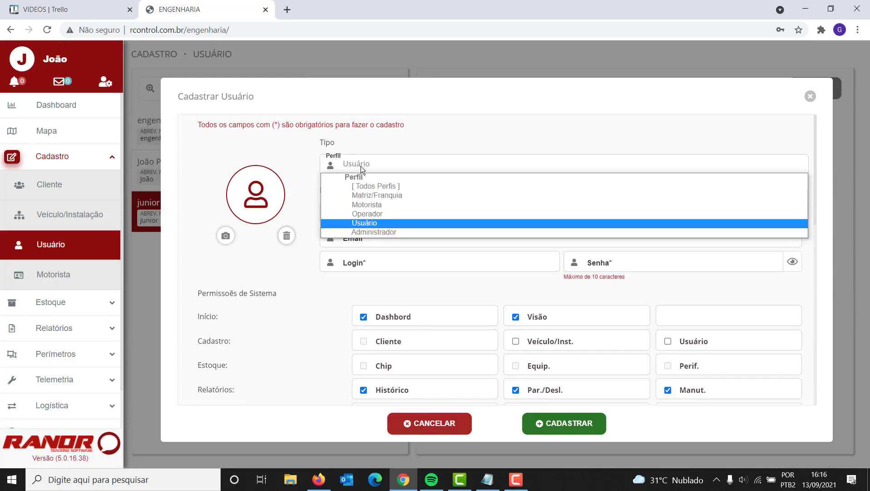
pyautogui.click(367, 223)
pyautogui.scroll(-3, 254, 245)
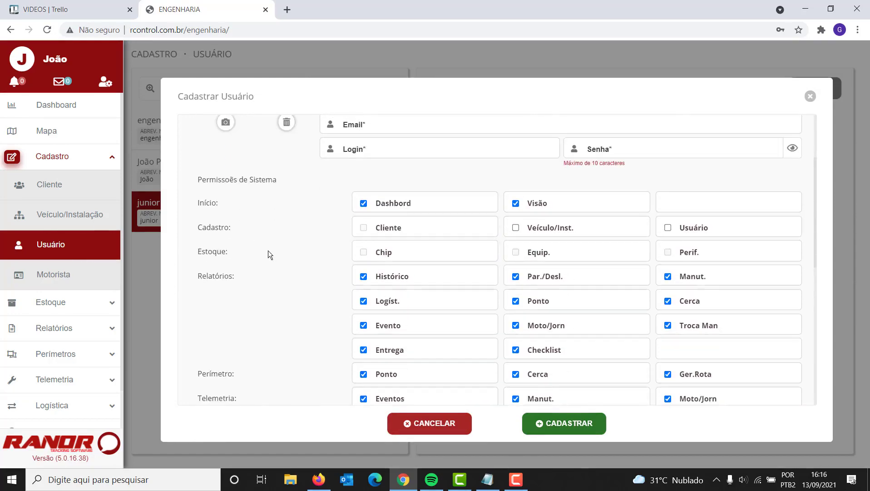
pyautogui.scroll(-8, 282, 249)
pyautogui.scroll(10, 291, 268)
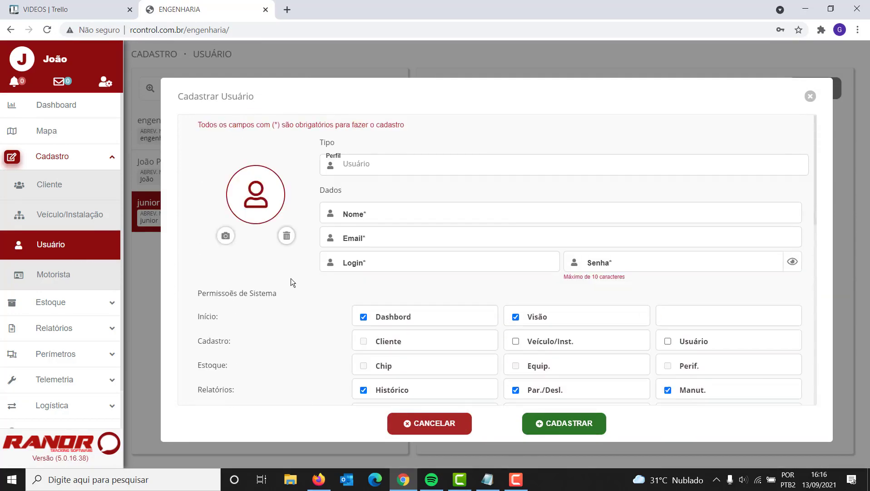
pyautogui.click(371, 163)
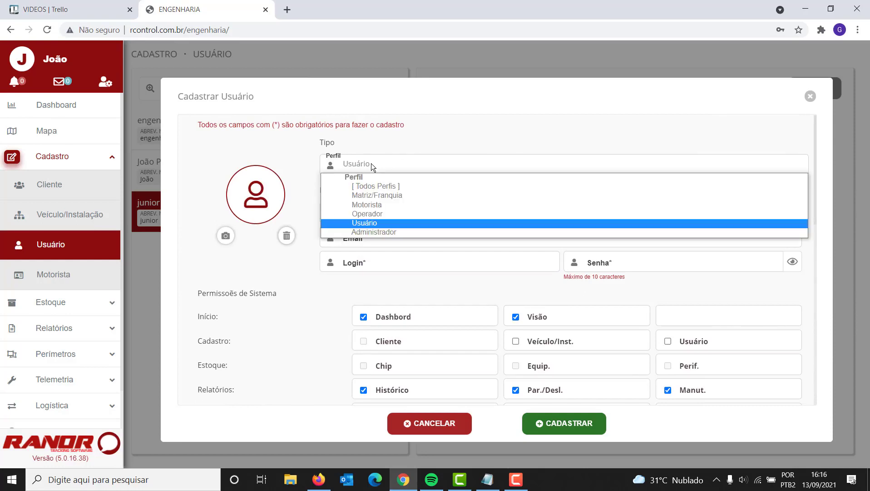
pyautogui.click(380, 216)
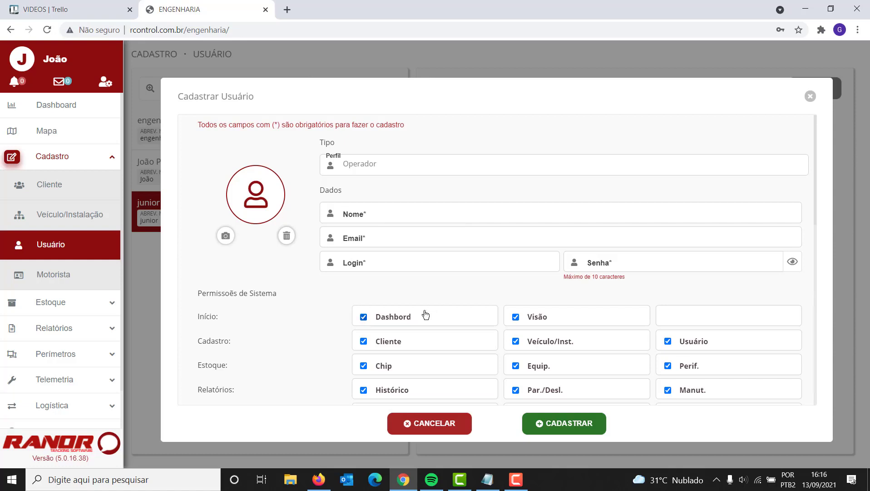
pyautogui.scroll(-1, 423, 313)
pyautogui.scroll(1, 426, 311)
# Pass through Administrador and settle on Motorista, leaving only some Telemetria and Logística permissions ticked
pyautogui.click(368, 170)
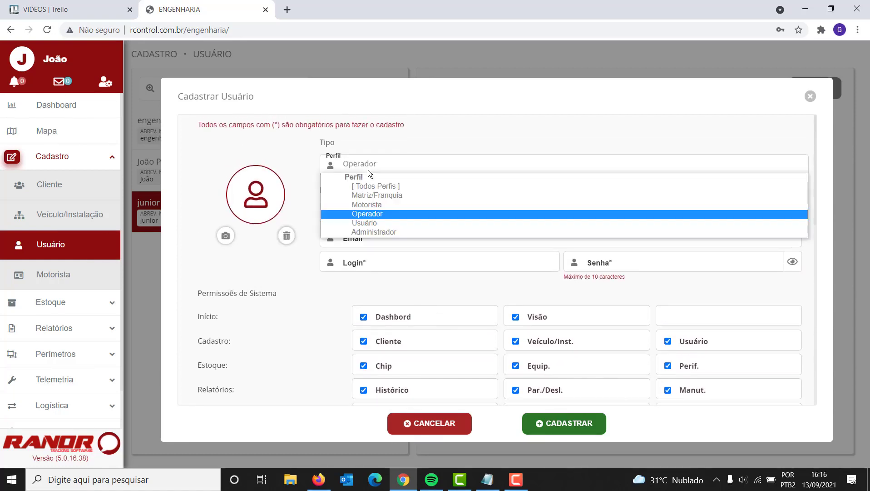
pyautogui.click(370, 231)
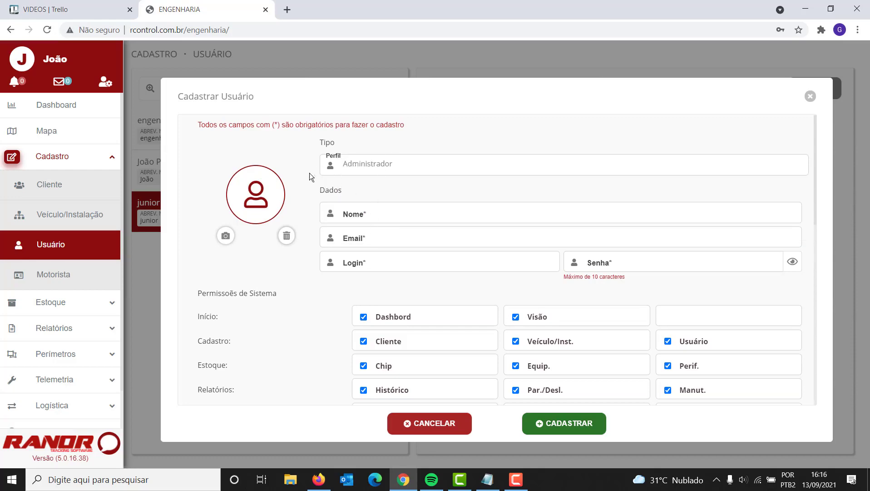
pyautogui.scroll(-7, 431, 318)
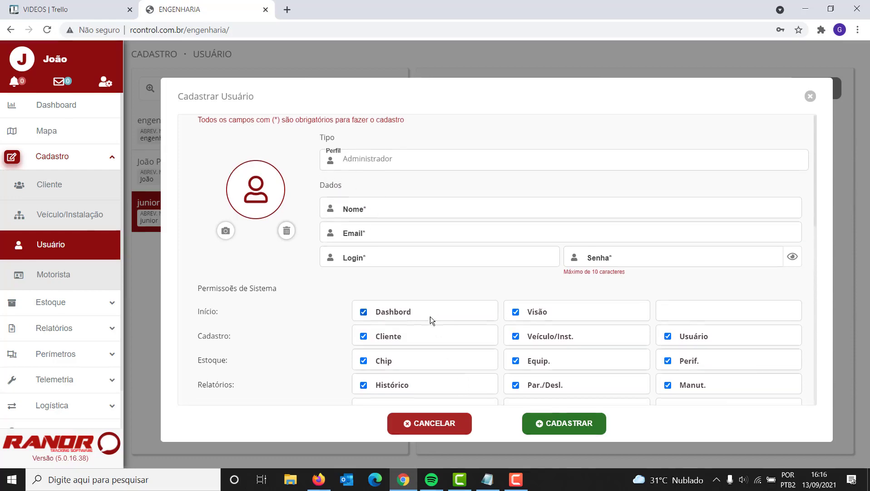
pyautogui.scroll(8, 399, 290)
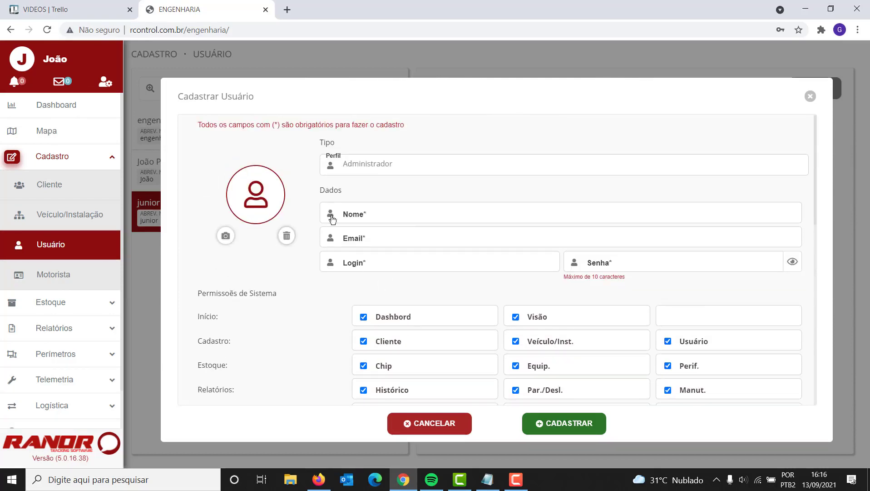
pyautogui.click(370, 163)
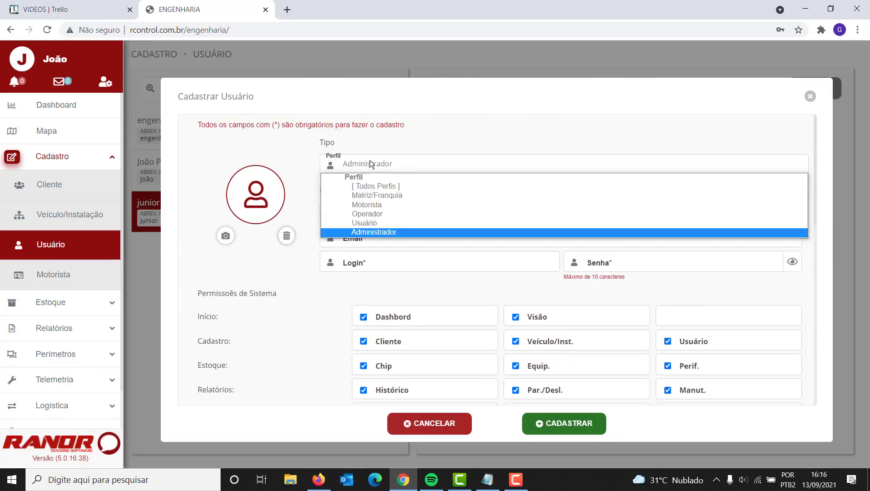
pyautogui.click(385, 204)
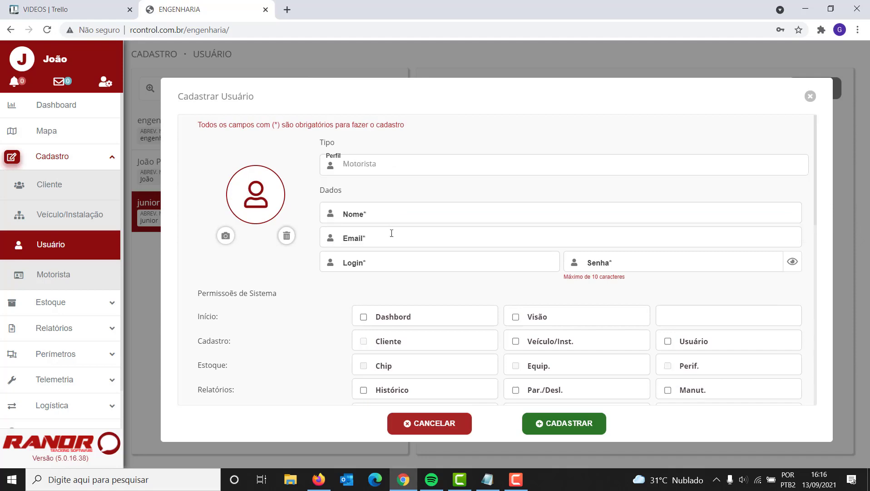
pyautogui.scroll(-3, 392, 233)
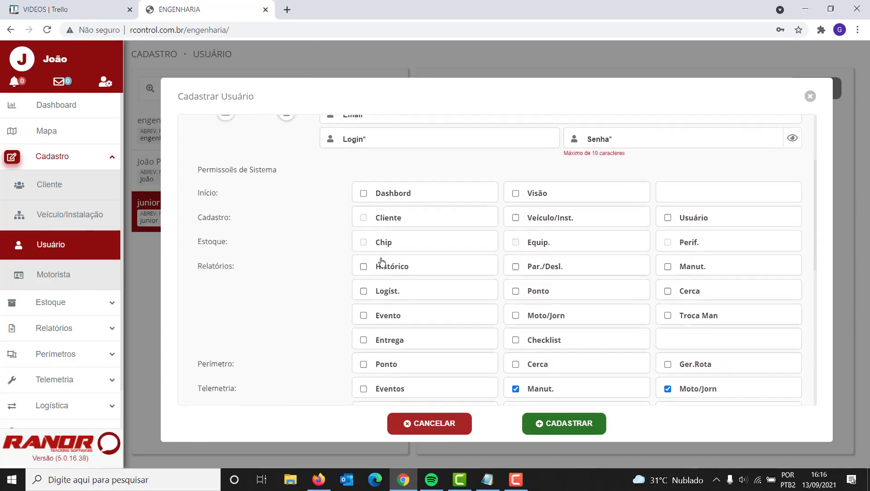
pyautogui.scroll(-2, 382, 262)
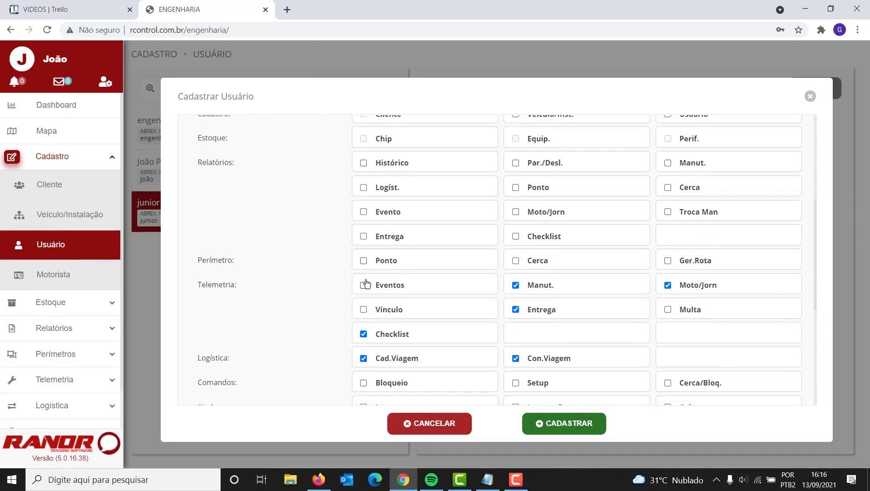
pyautogui.scroll(5, 367, 285)
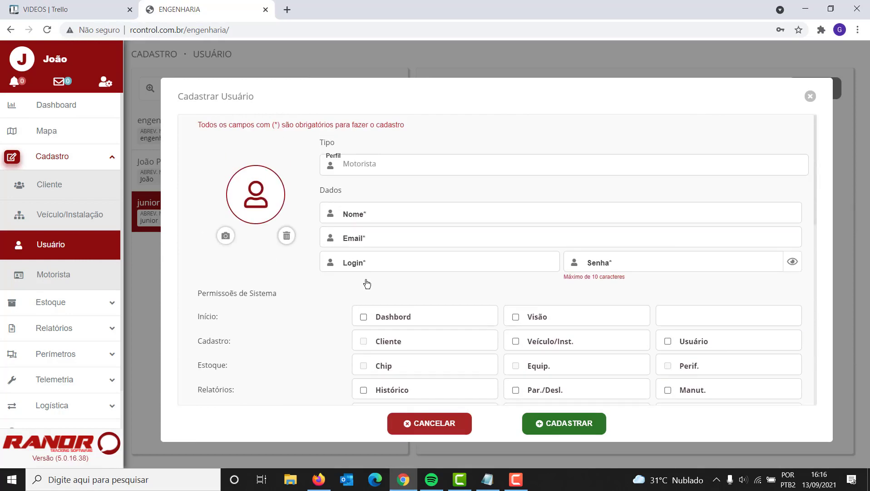
# Choose the Matriz/Franquia profile and review its full permission list
pyautogui.click(366, 171)
pyautogui.click(374, 194)
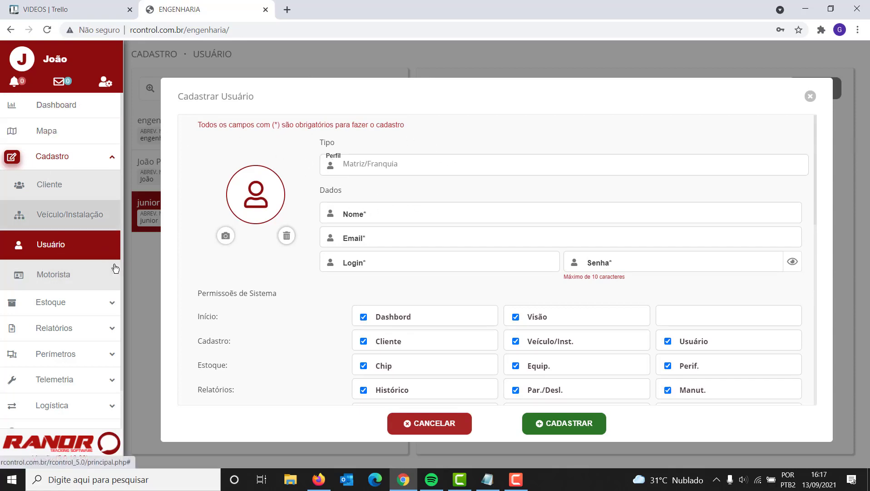
pyautogui.click(377, 168)
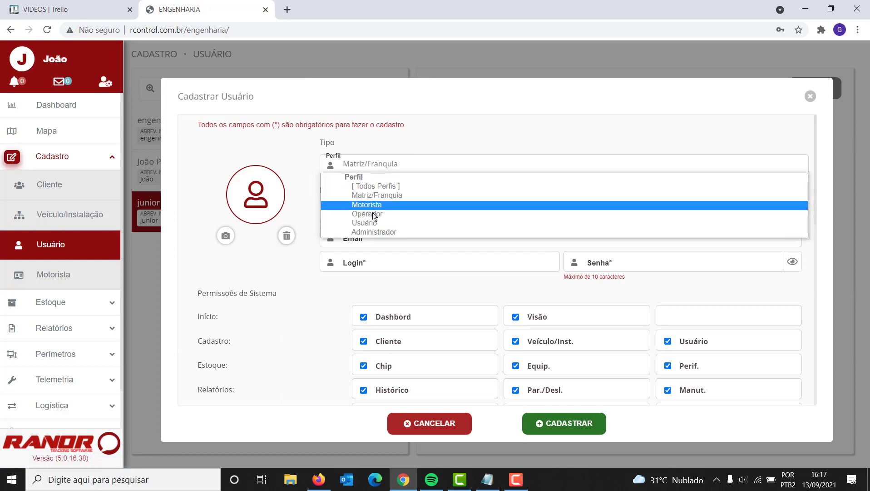
pyautogui.click(348, 195)
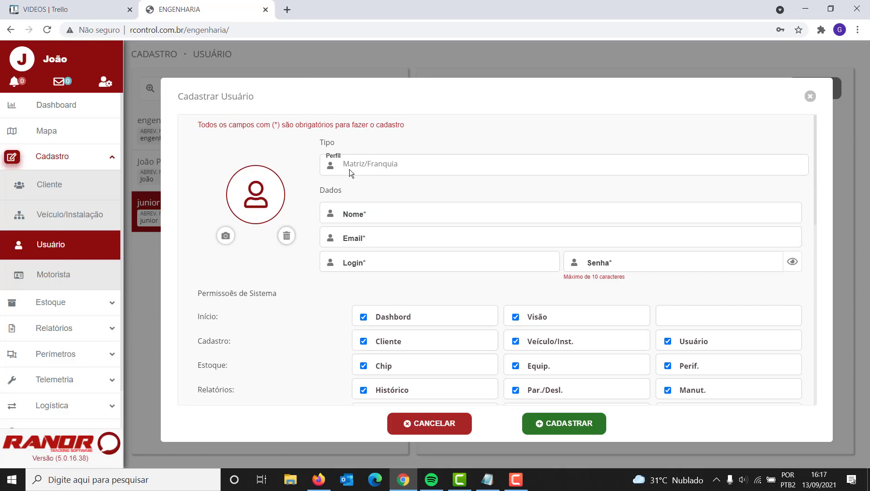
pyautogui.scroll(-3, 382, 218)
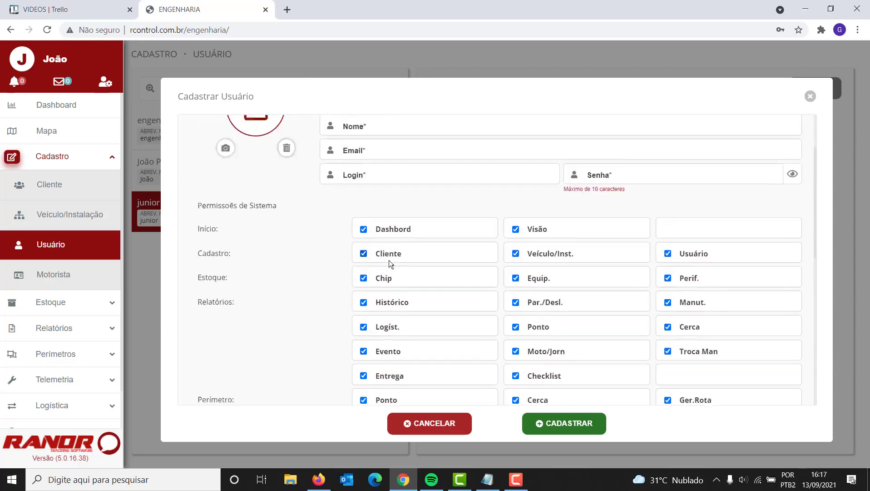
pyautogui.scroll(-7, 465, 210)
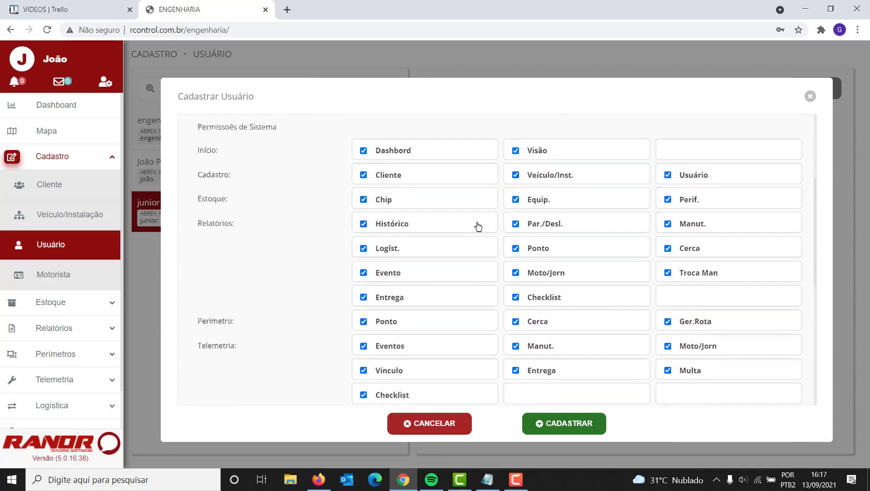
pyautogui.scroll(10, 415, 238)
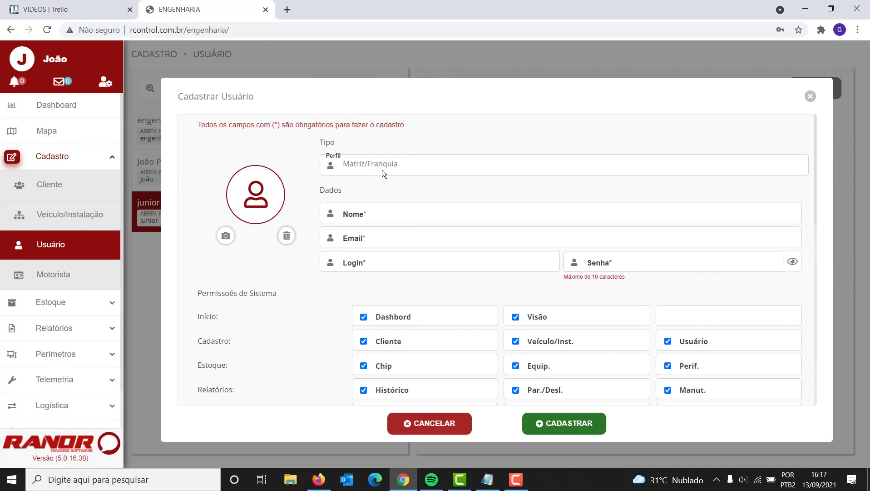
pyautogui.scroll(-3, 391, 214)
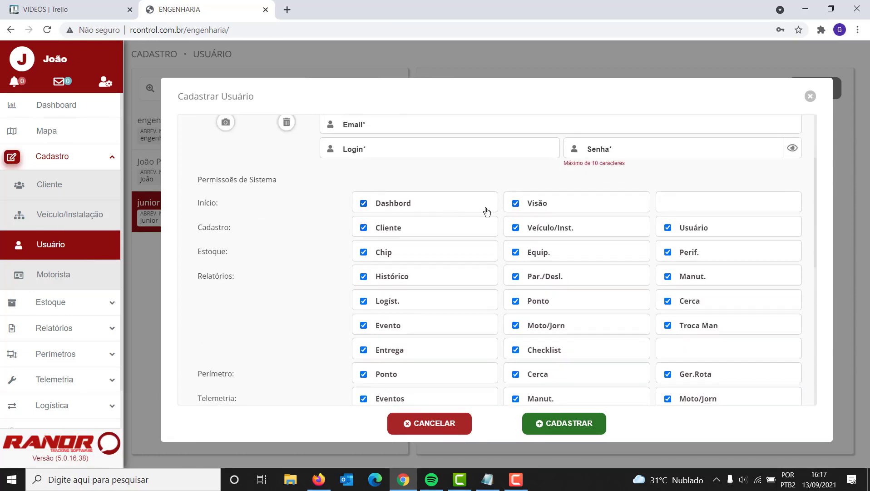
pyautogui.scroll(-3, 484, 228)
pyautogui.scroll(4, 482, 240)
pyautogui.scroll(-3, 482, 240)
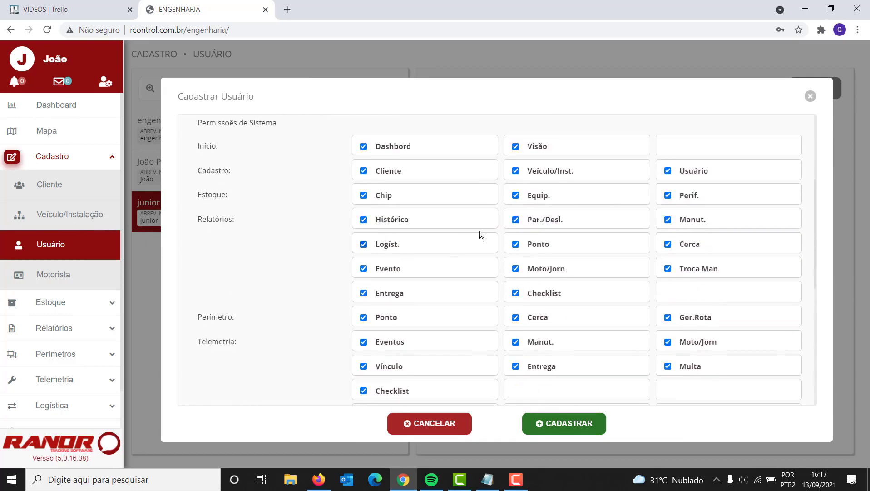
pyautogui.scroll(-5, 423, 282)
pyautogui.scroll(10, 422, 280)
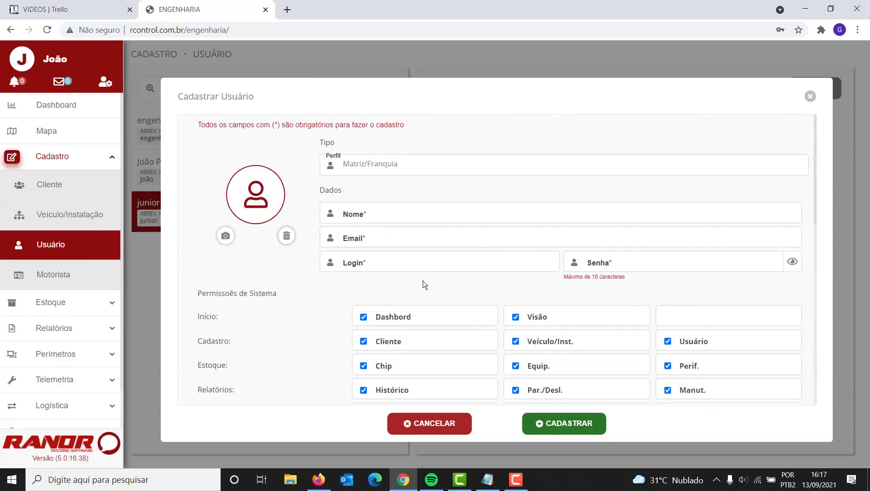
# Change the profile type to Administrador, ticking all permissions except Coletor and Remoto
pyautogui.click(373, 172)
pyautogui.click(375, 228)
pyautogui.scroll(-6, 368, 227)
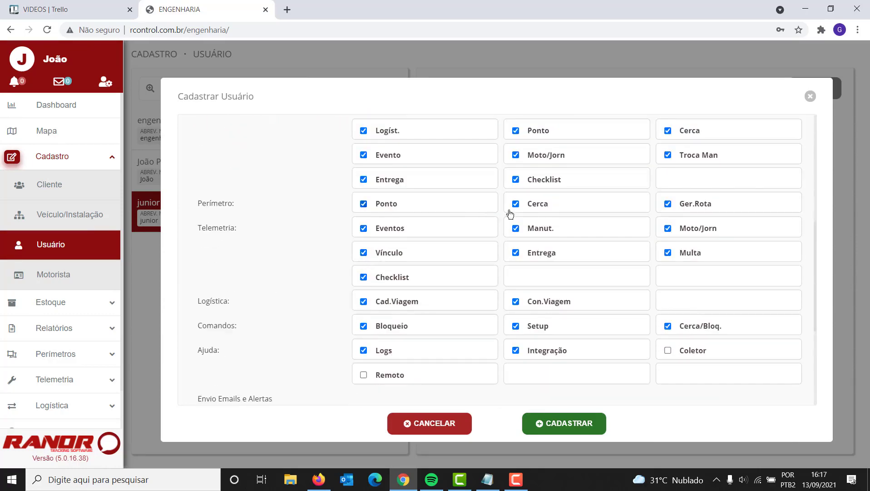
pyautogui.scroll(6, 323, 222)
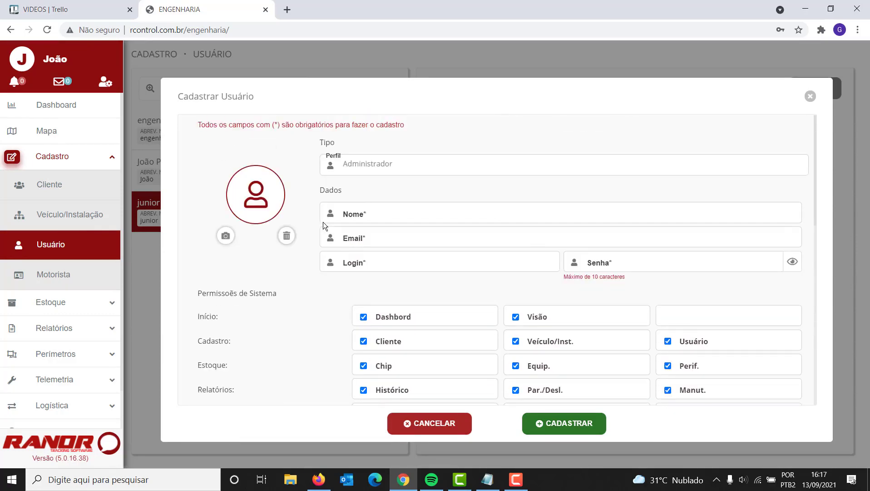
pyautogui.click(379, 168)
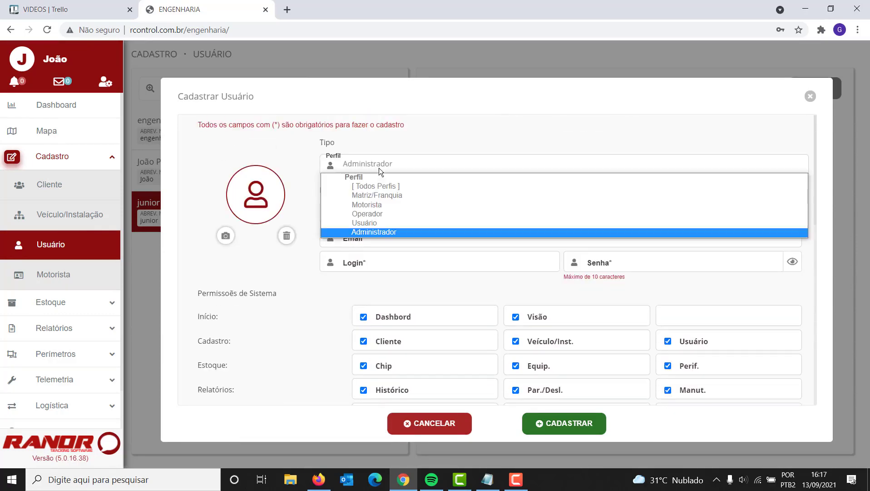
# Switch the profile type to Usuário
pyautogui.click(374, 221)
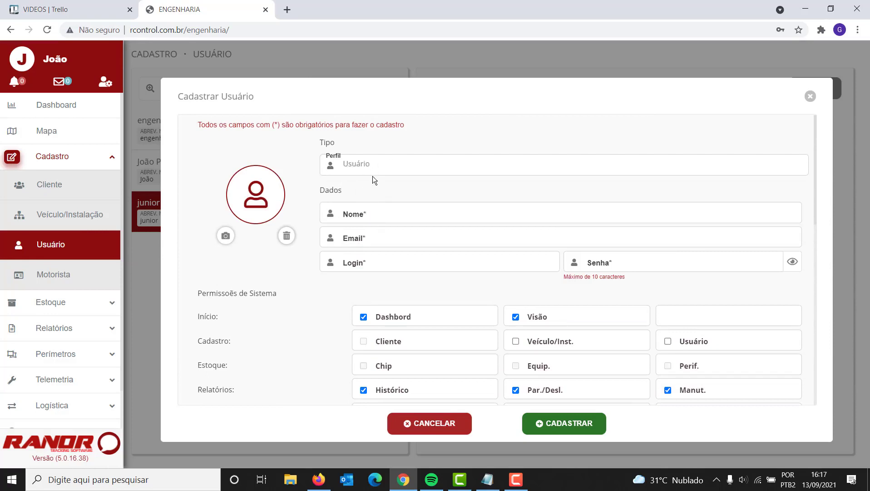
pyautogui.scroll(-3, 378, 187)
pyautogui.scroll(3, 368, 172)
# Fill in the user's name, e-mail address, login and a six-character password
pyautogui.click(356, 212)
pyautogui.write('jun')
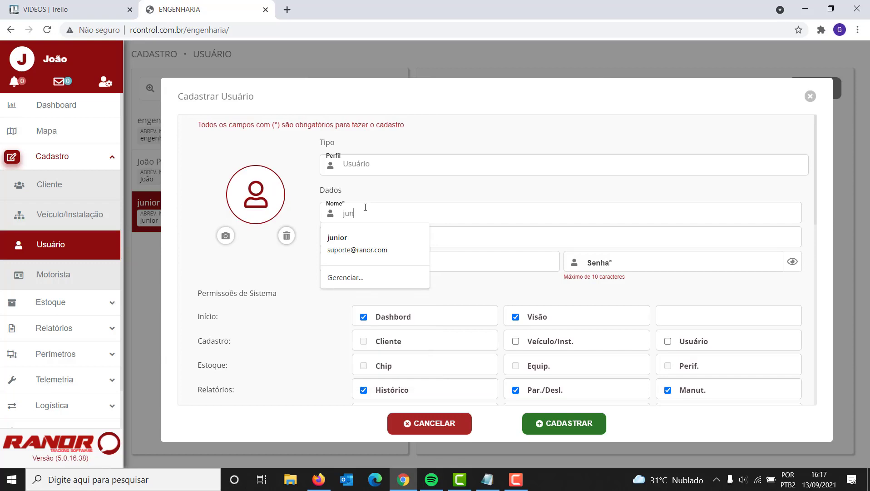
pyautogui.write('ior')
pyautogui.click(377, 235)
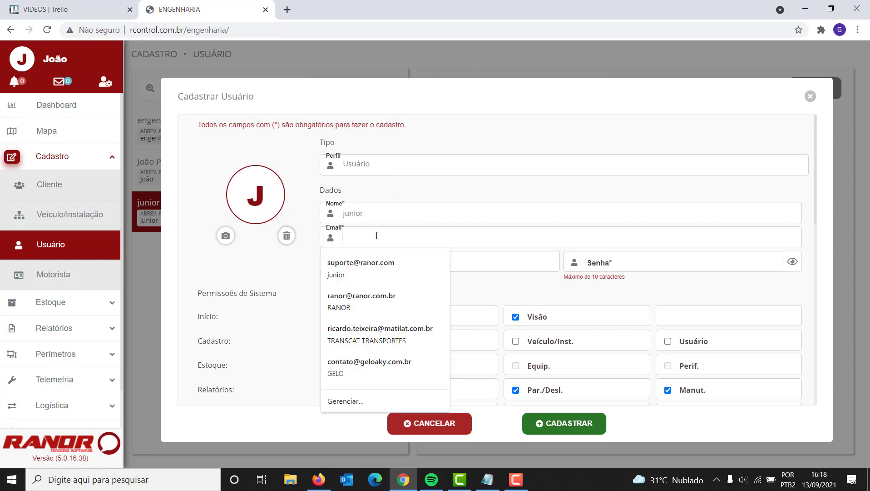
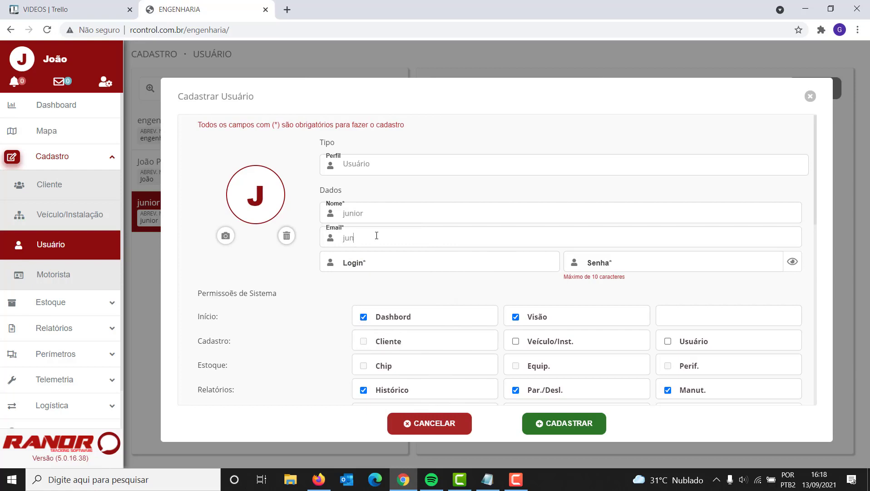
pyautogui.click(374, 263)
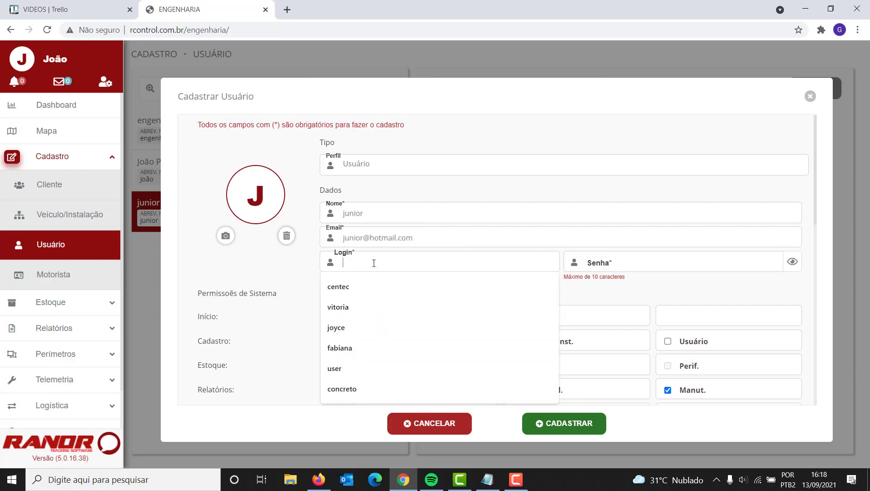
pyautogui.write('junio')
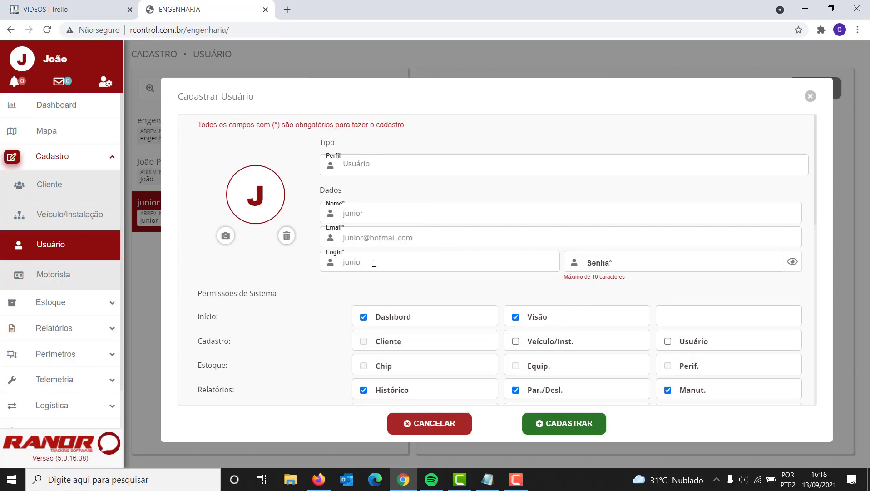
pyautogui.write('r')
pyautogui.click(617, 260)
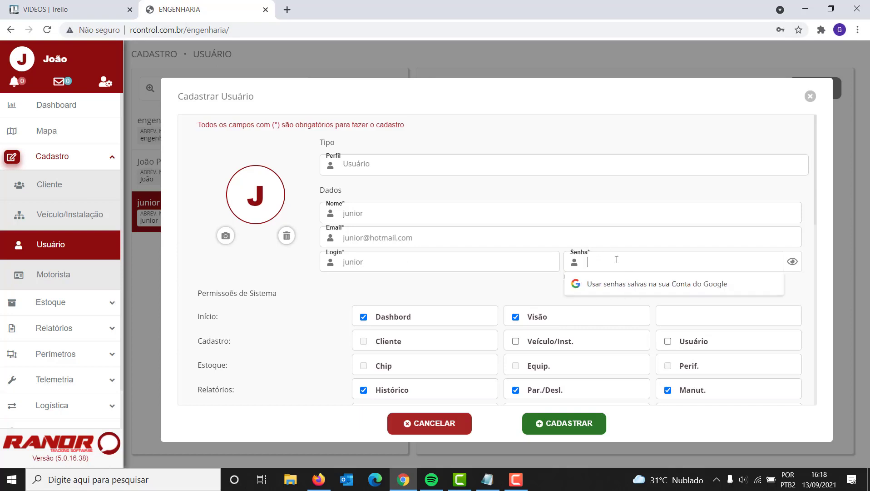
pyautogui.write('••••••')
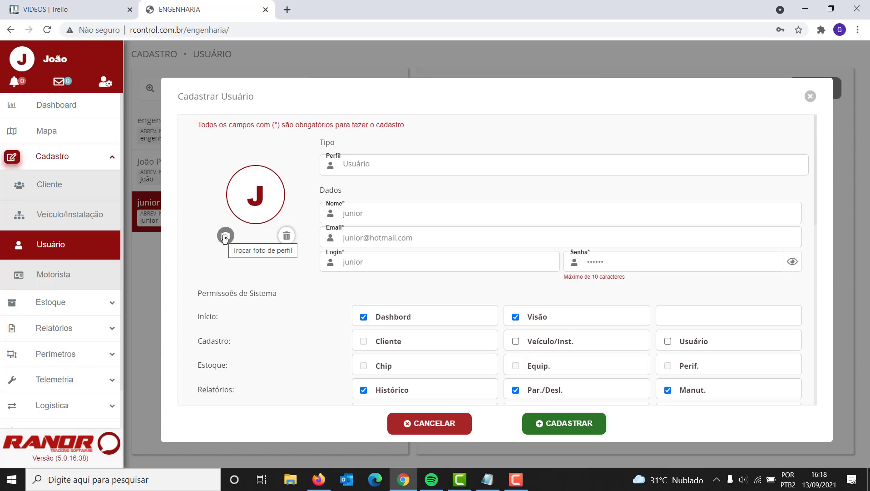
pyautogui.scroll(-4, 225, 238)
pyautogui.scroll(4, 231, 243)
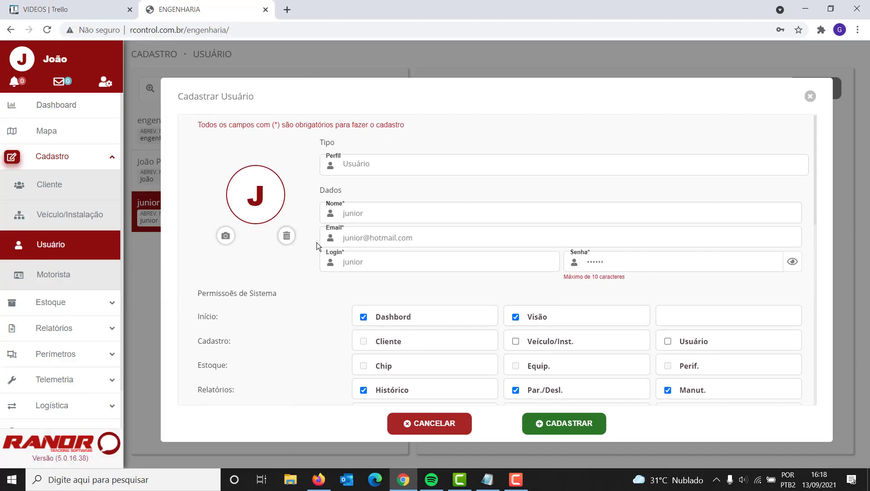
pyautogui.scroll(-4, 320, 245)
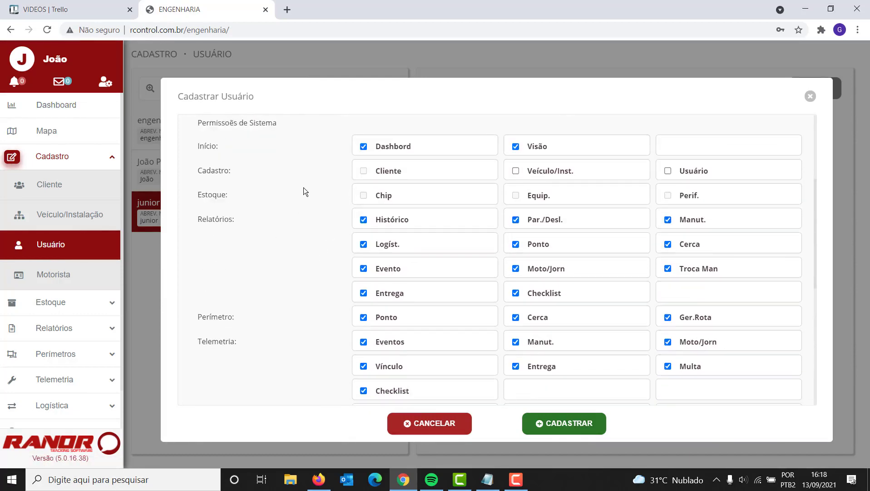
pyautogui.scroll(3, 312, 194)
pyautogui.scroll(-2, 314, 208)
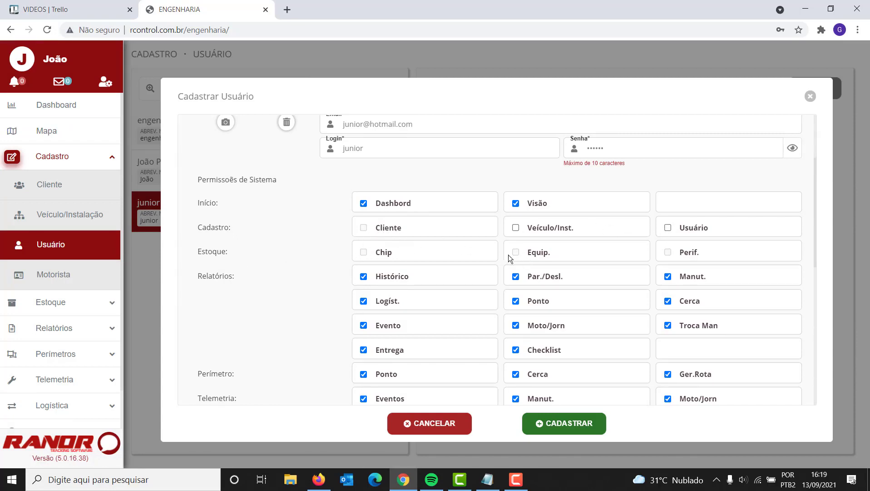
pyautogui.scroll(3, 477, 255)
pyautogui.scroll(-3, 477, 254)
pyautogui.scroll(-1, 450, 254)
pyautogui.scroll(-1, 450, 253)
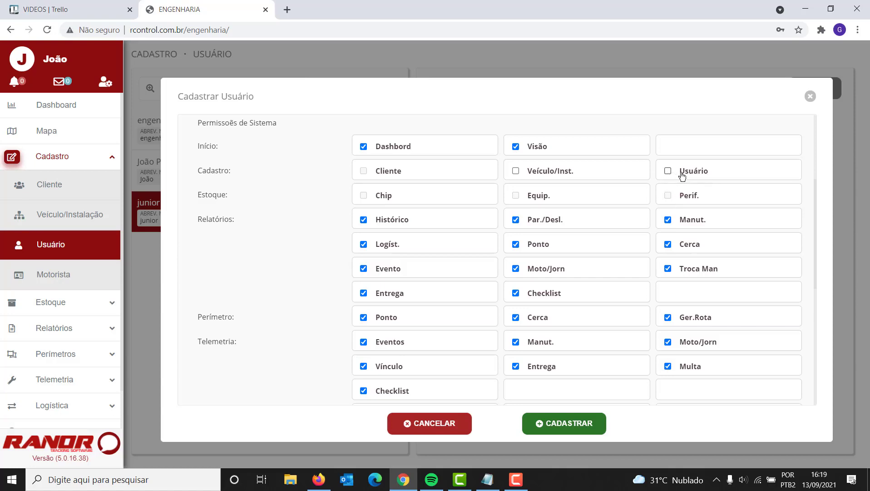
pyautogui.scroll(4, 424, 205)
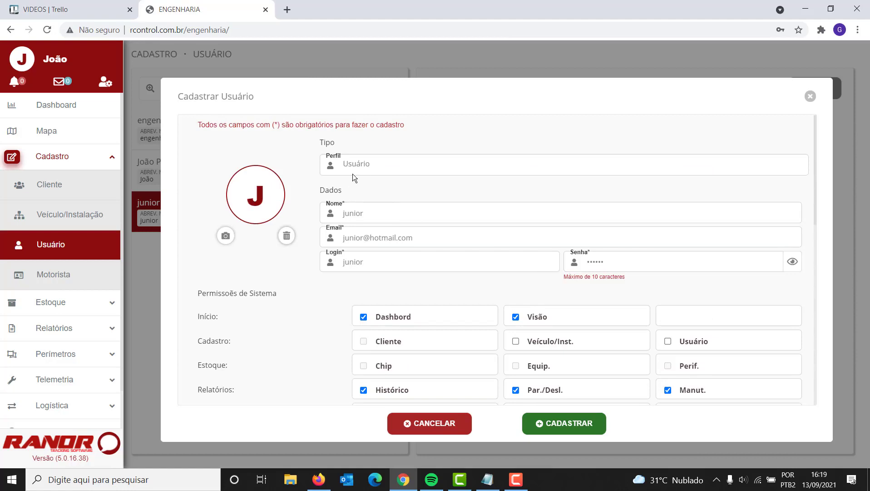
pyautogui.scroll(-5, 412, 201)
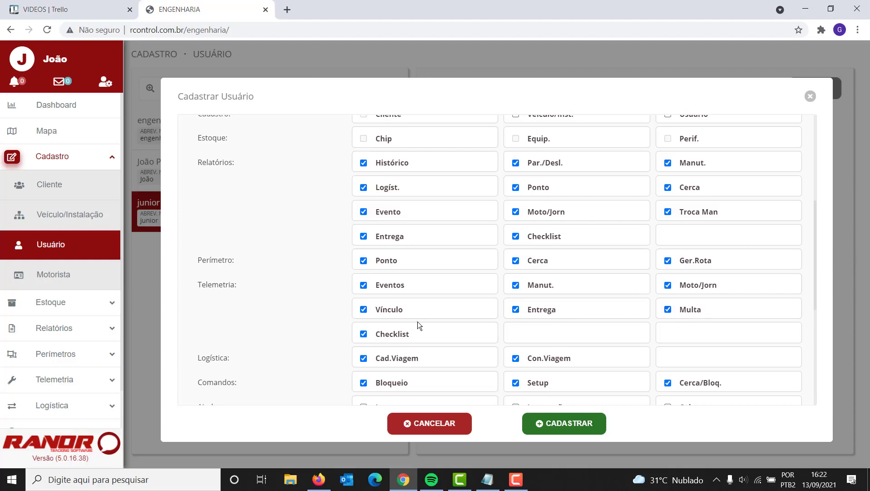
pyautogui.scroll(-1, 406, 300)
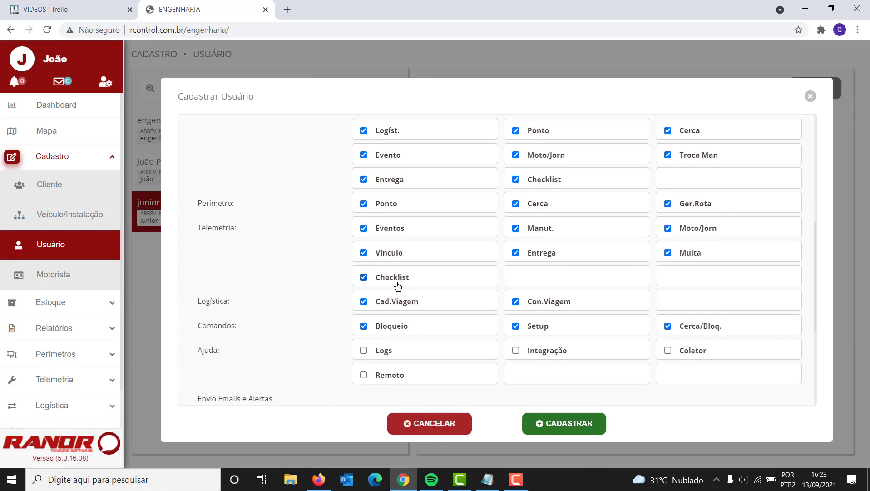
pyautogui.scroll(-1, 399, 285)
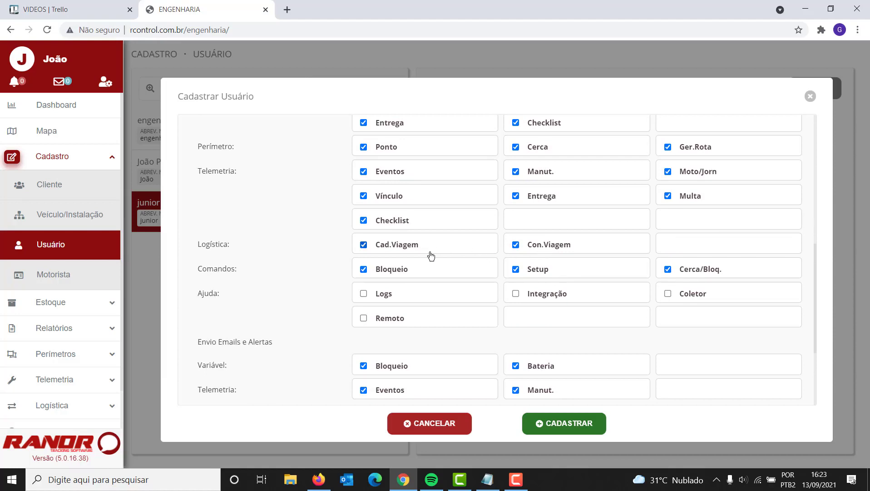
pyautogui.scroll(-1, 476, 253)
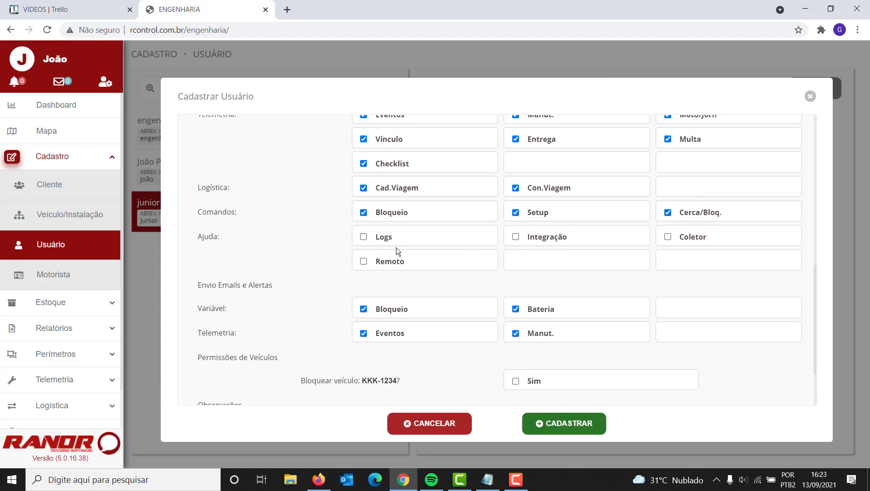
pyautogui.scroll(-1, 396, 247)
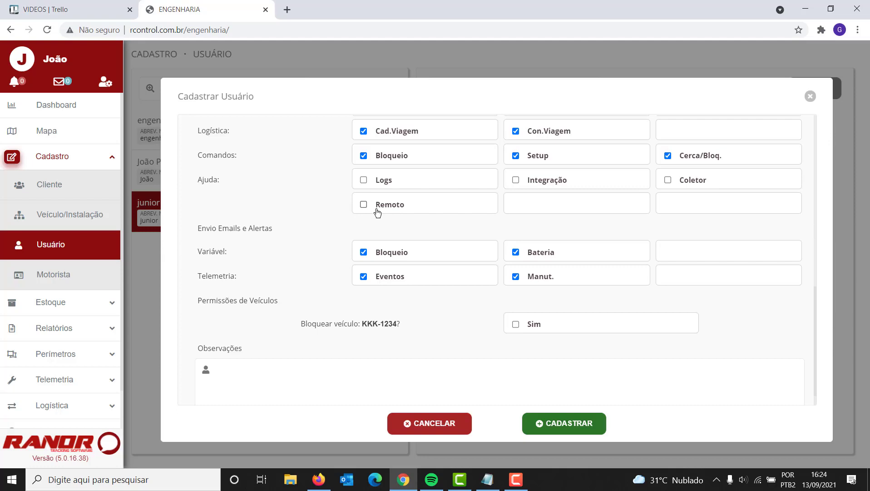
pyautogui.scroll(-1, 377, 212)
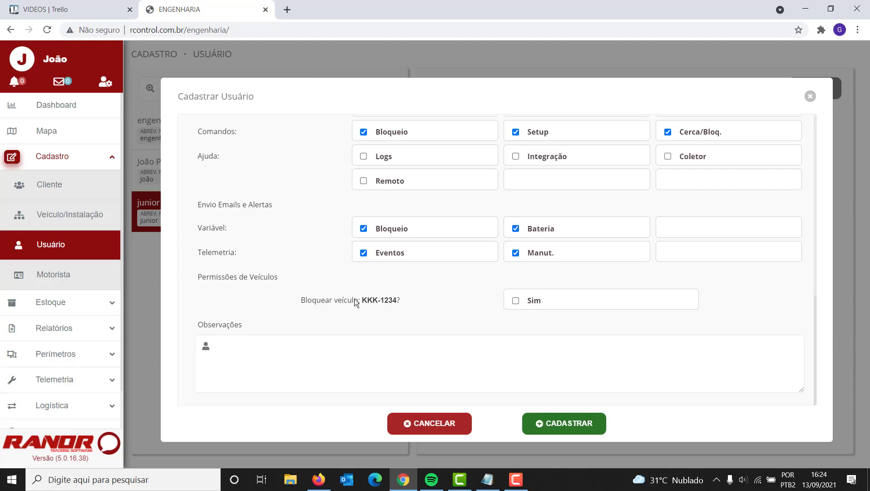
# Allow blocking vehicle KKK-1234, save the user, and open its Editar Usuário record
pyautogui.click(516, 300)
pyautogui.click(570, 424)
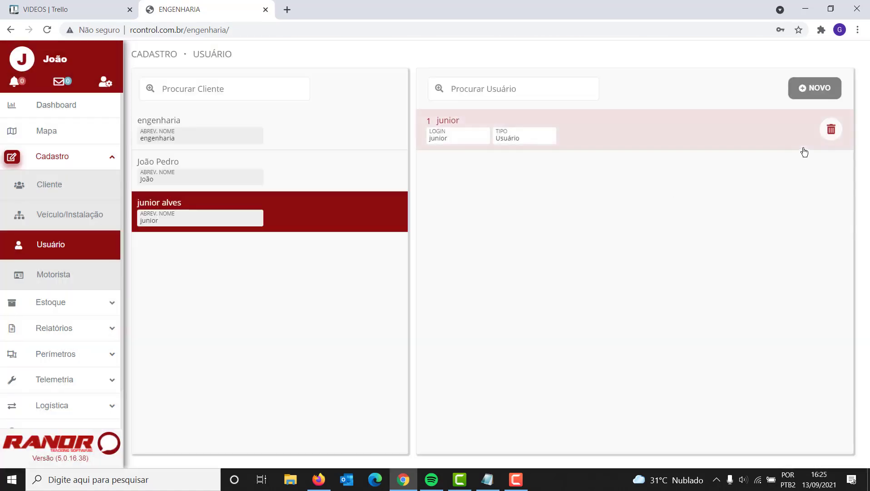
pyautogui.click(528, 131)
pyautogui.scroll(-7, 429, 240)
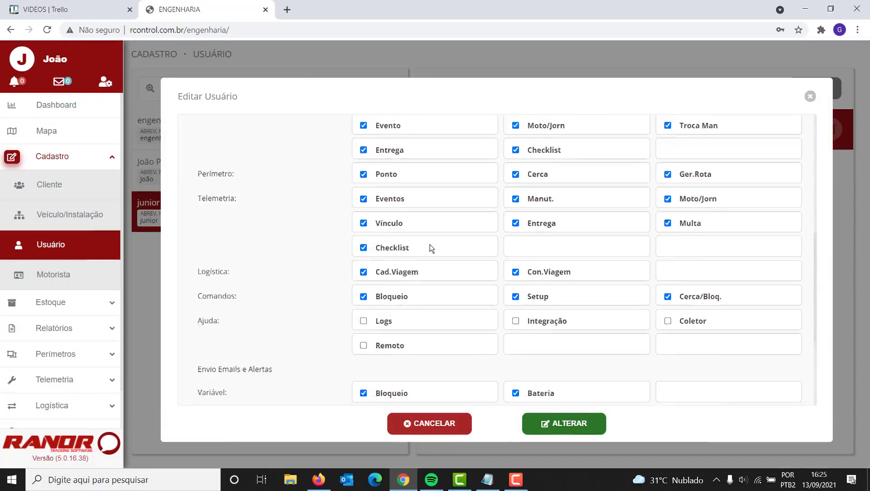
pyautogui.scroll(1, 481, 259)
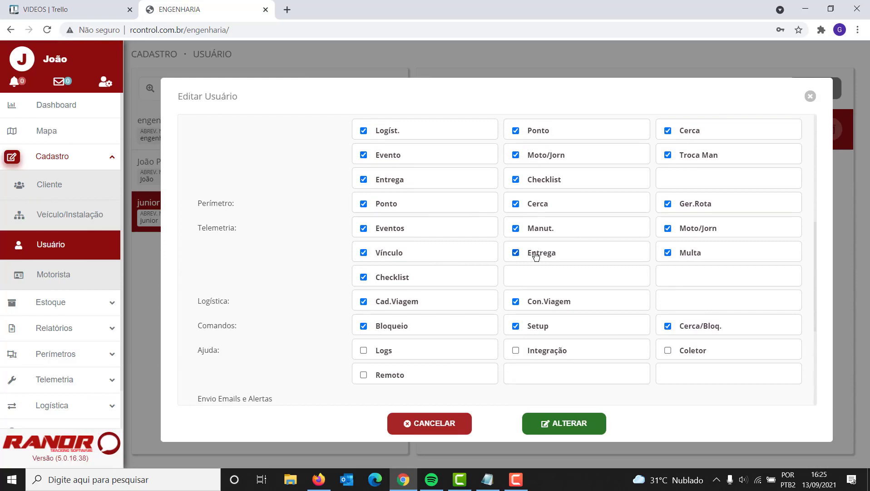
pyautogui.scroll(-3, 521, 287)
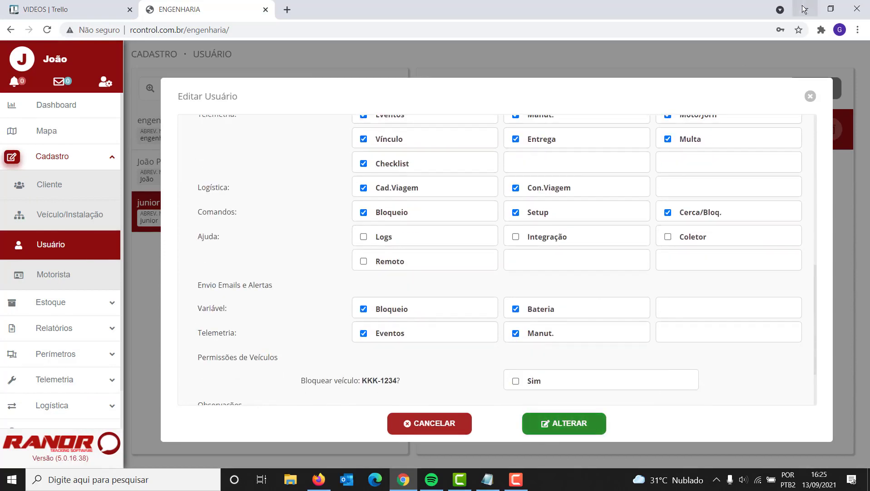
# Close the edit form, then cancel the user's deletion at the confirmation prompt
pyautogui.click(809, 97)
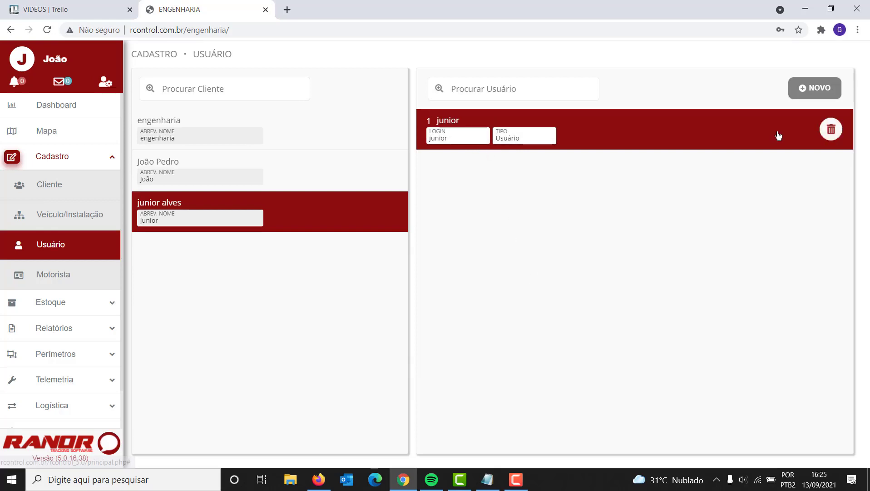
pyautogui.click(829, 135)
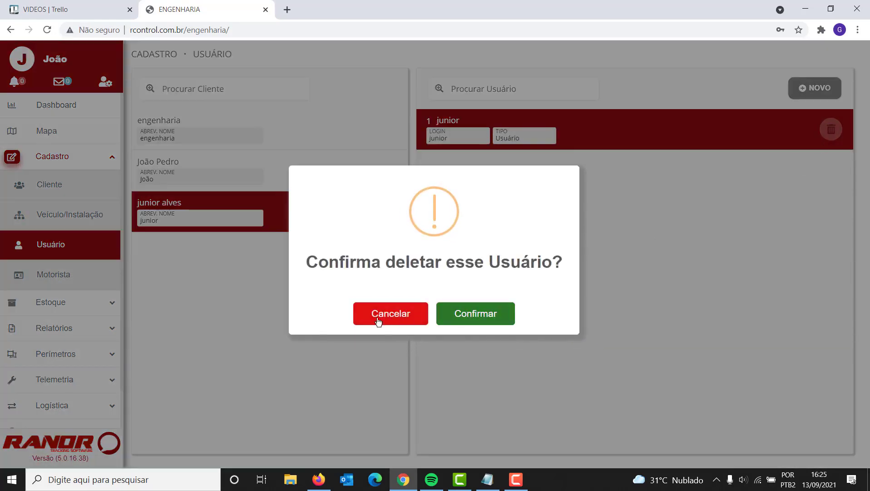
pyautogui.click(403, 316)
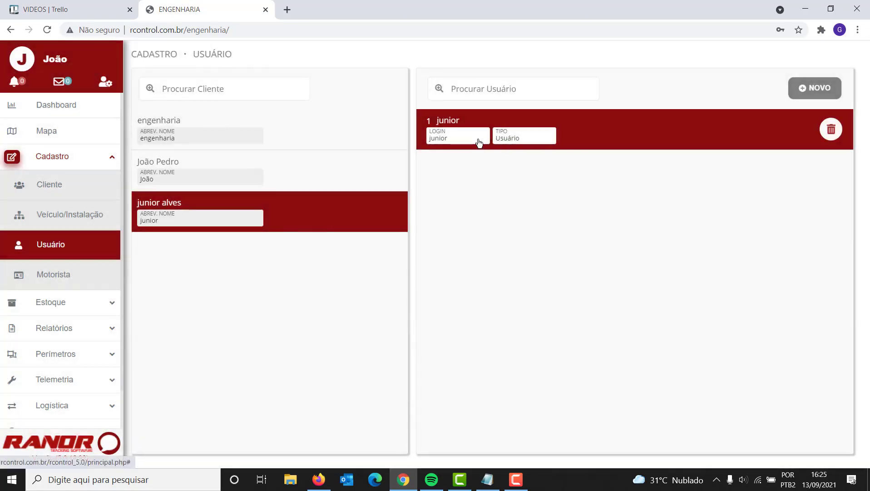